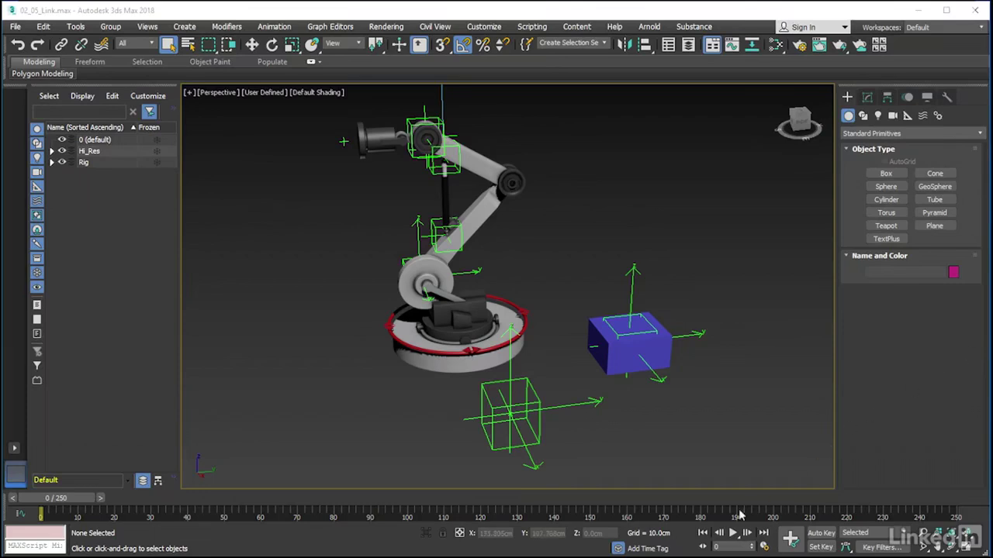
# Play the animation to preview the robot arm, then stop it at frame 0
pyautogui.click(732, 534)
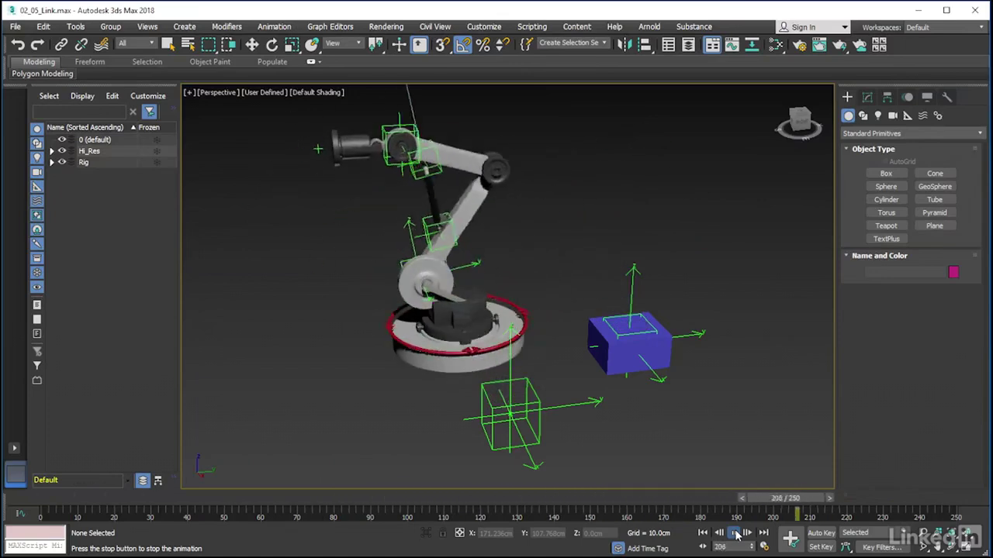
pyautogui.click(737, 534)
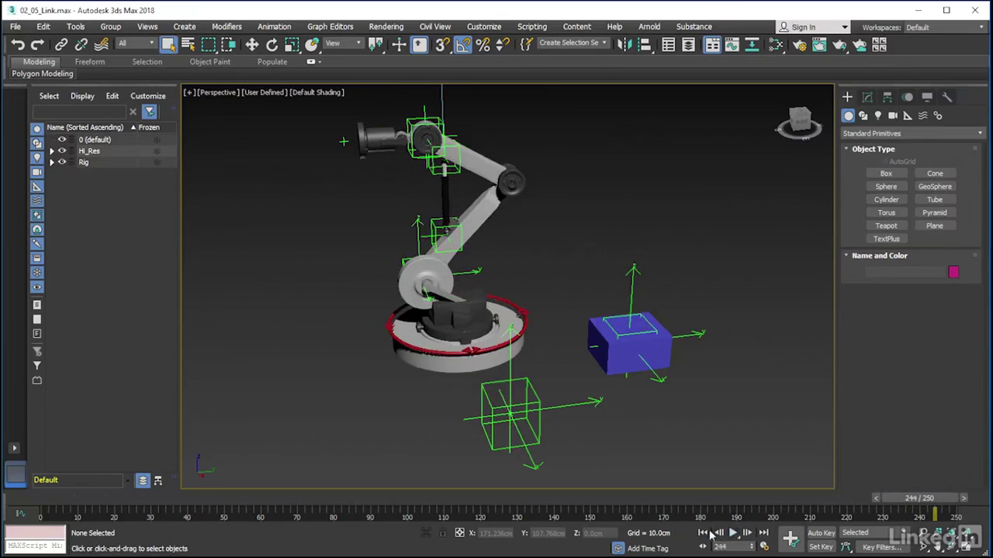
pyautogui.click(704, 534)
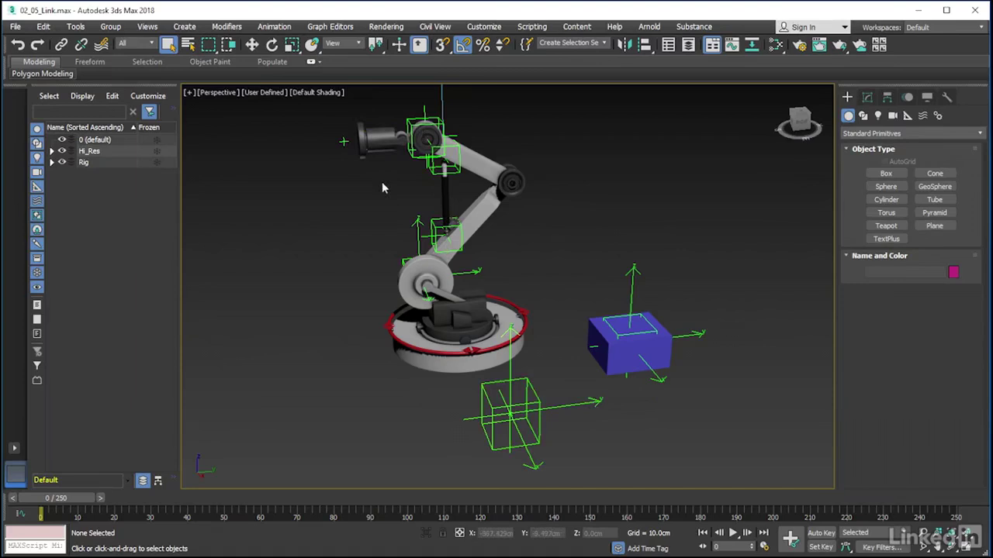
# Give Box001 a Link Constraint targeting the Box_Start_Point helper from frame 0
pyautogui.click(605, 362)
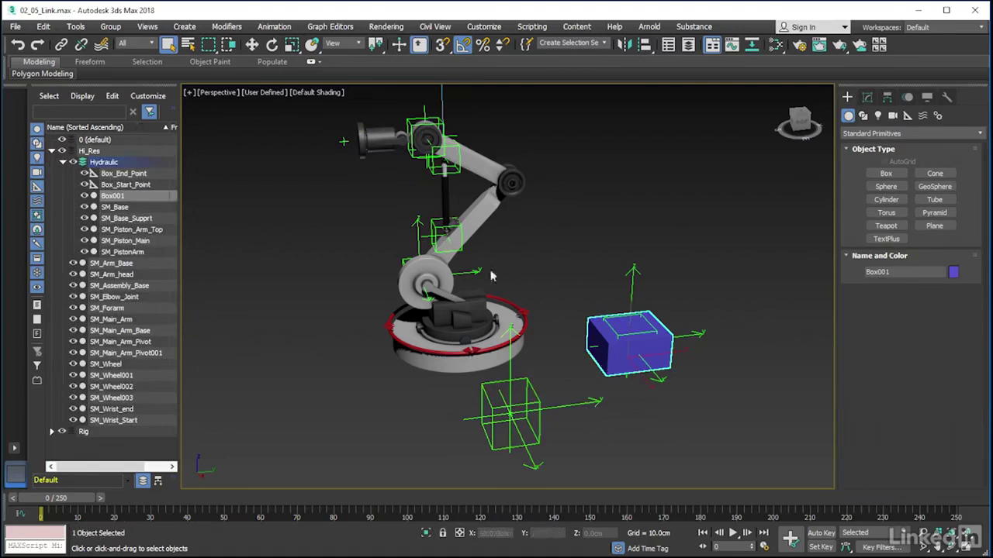
pyautogui.click(281, 27)
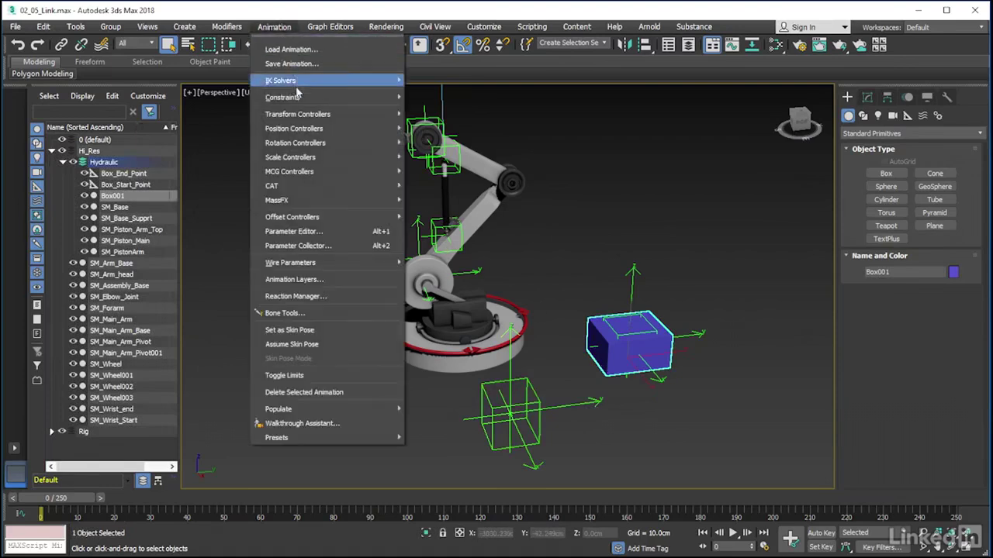
pyautogui.moveTo(283, 97)
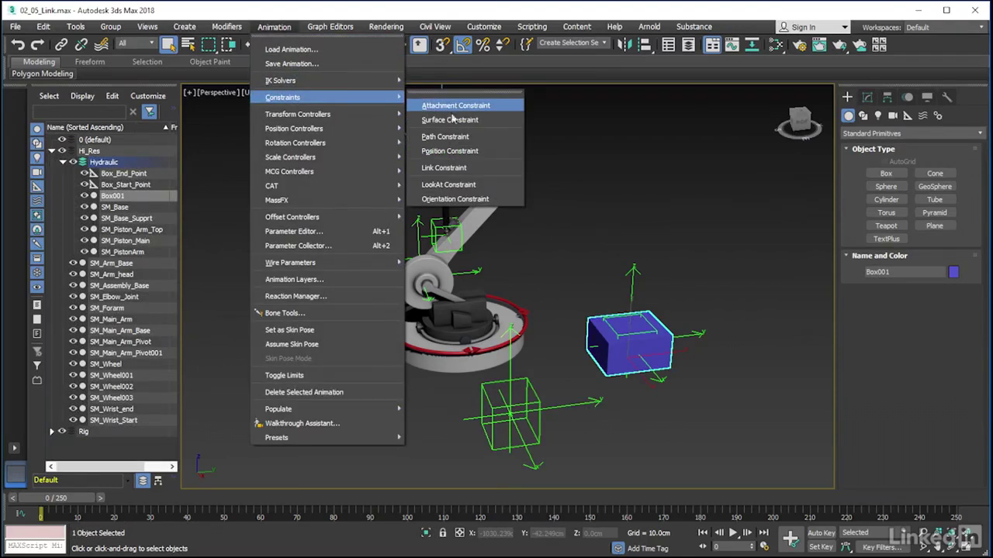
pyautogui.click(443, 167)
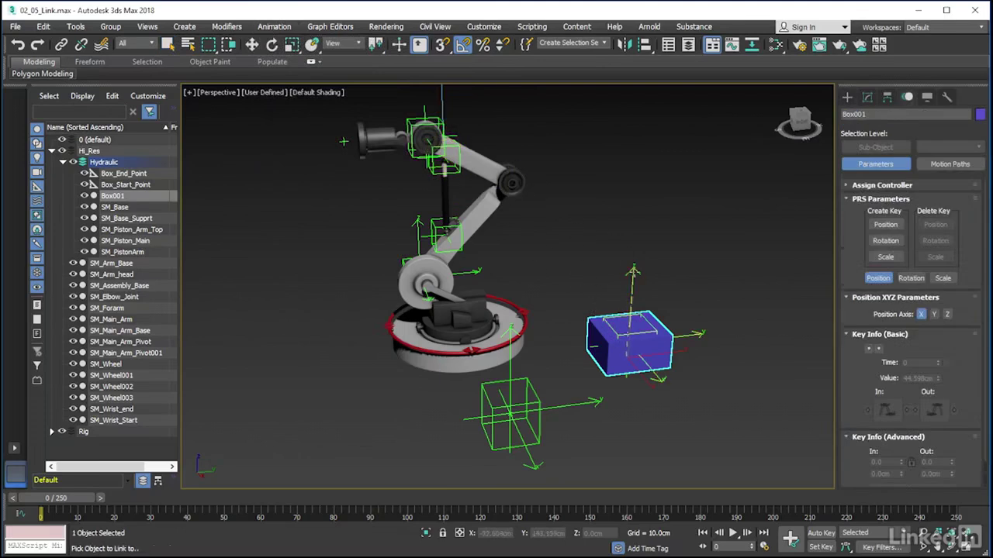
pyautogui.click(629, 330)
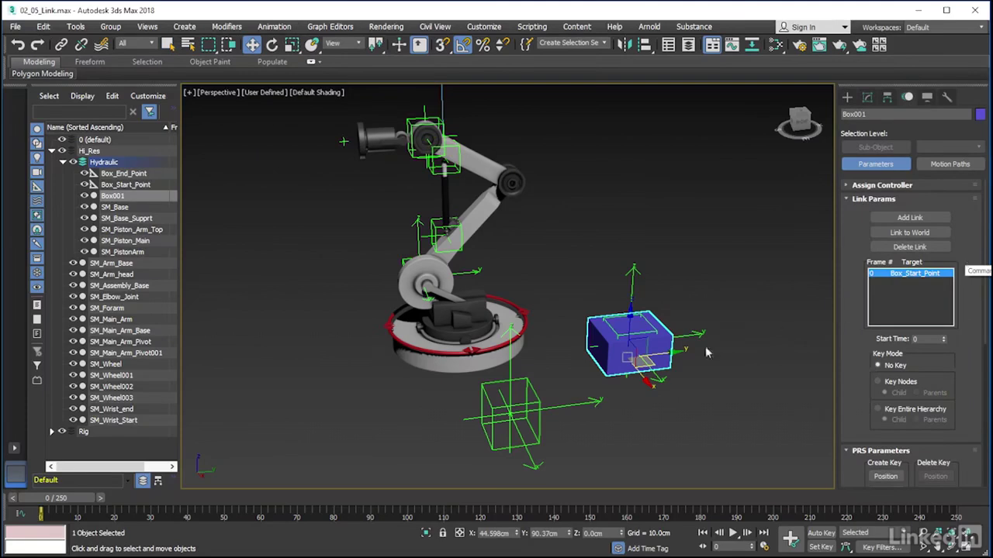
# At frame 73, add SM_Arm_head as the second link target for Box001
pyautogui.moveTo(72, 501); pyautogui.dragTo(328, 508)
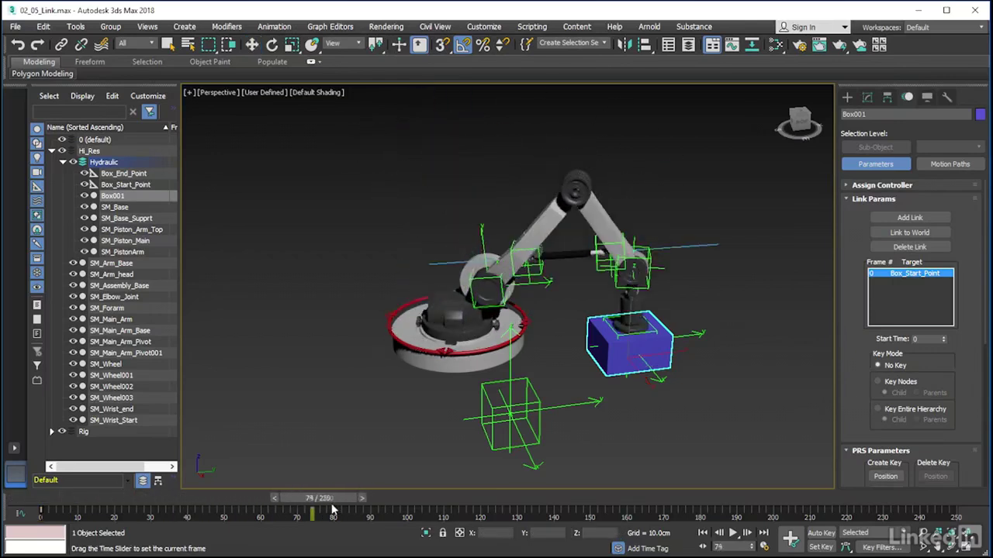
pyautogui.press('w')
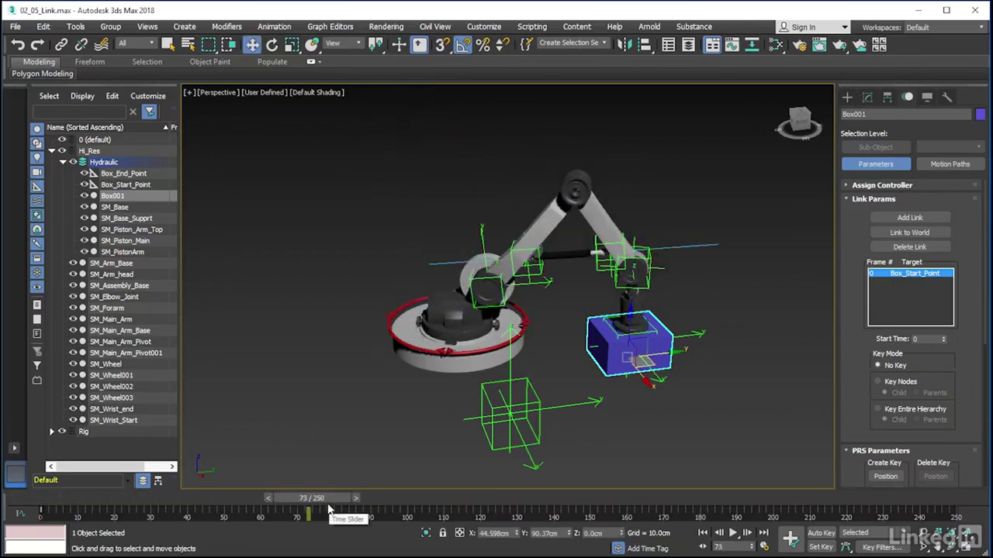
pyautogui.click(894, 220)
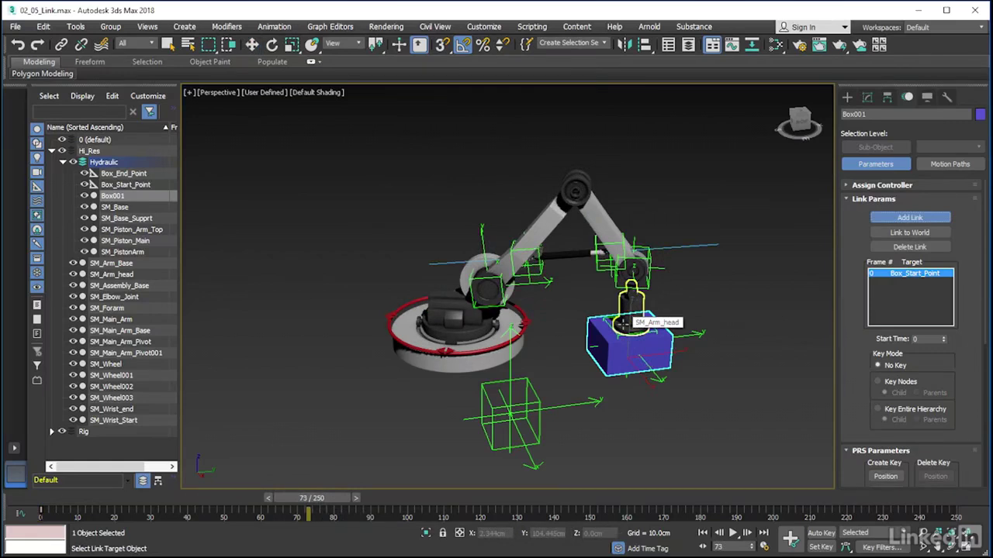
pyautogui.click(623, 324)
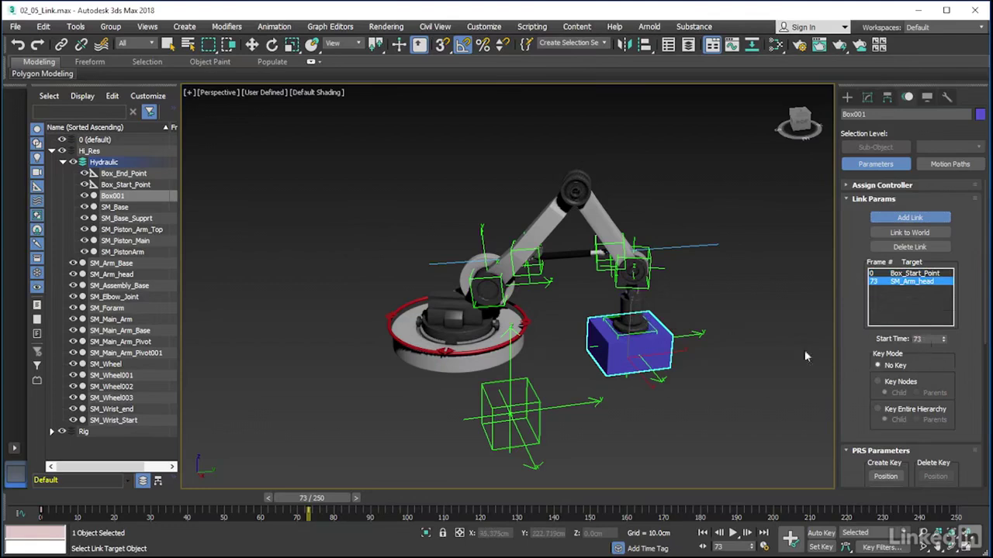
# At frame 139, add Box_End_Point as the third link target and verify the box stays put
pyautogui.click(316, 500)
pyautogui.moveTo(316, 500); pyautogui.dragTo(545, 494)
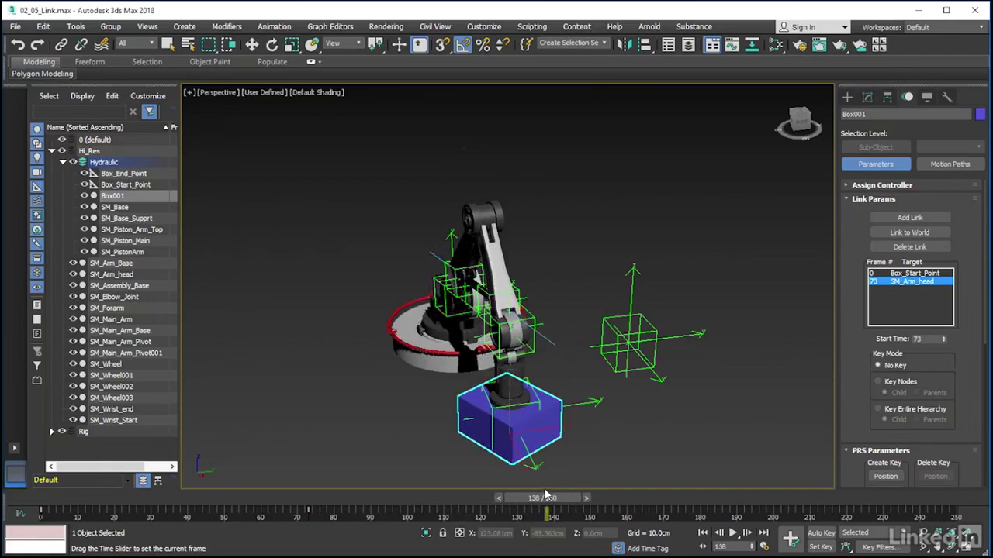
pyautogui.moveTo(545, 494)
pyautogui.mouseDown()
pyautogui.moveTo(625, 518)
pyautogui.moveTo(916, 512)
pyautogui.moveTo(552, 505)
pyautogui.mouseUp()
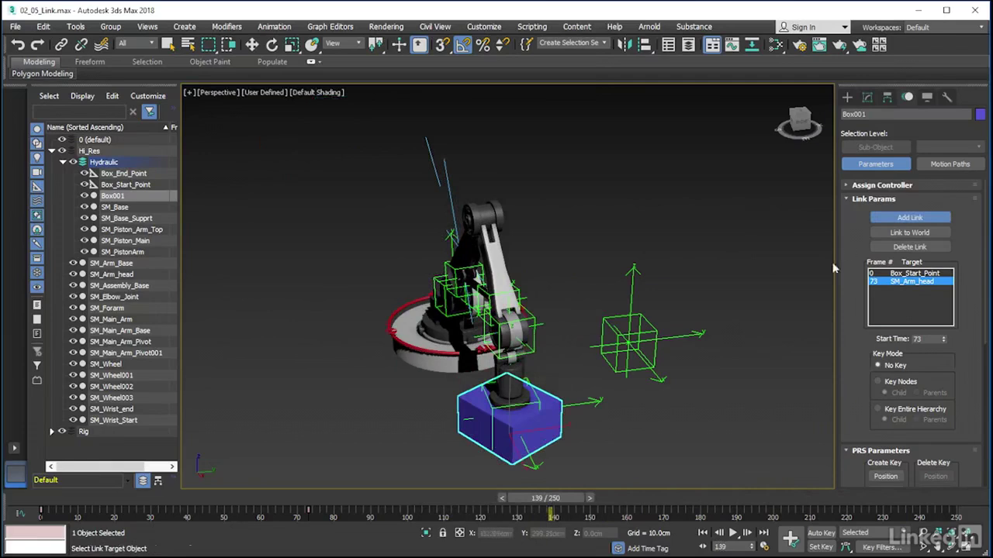
pyautogui.click(590, 401)
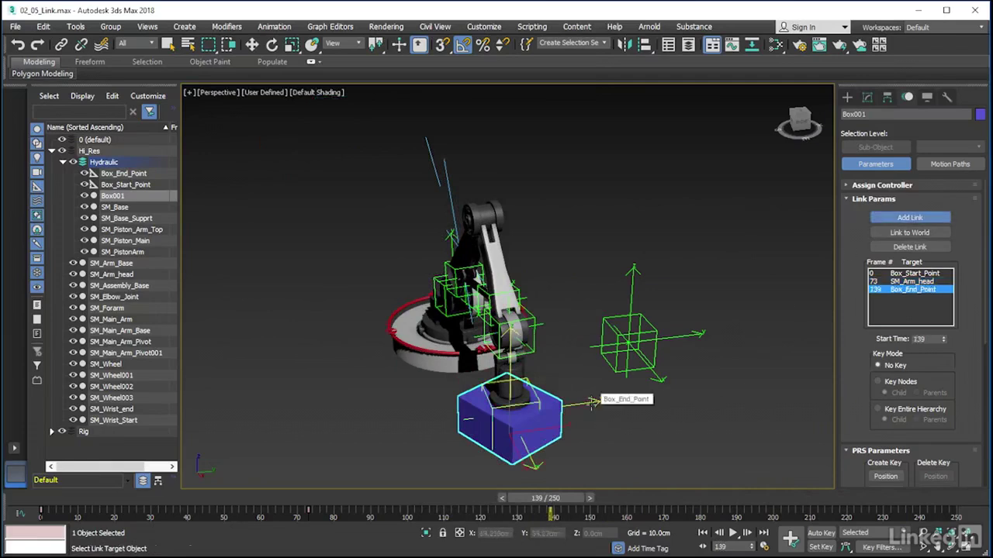
pyautogui.click(568, 502)
pyautogui.moveTo(568, 503); pyautogui.dragTo(864, 505)
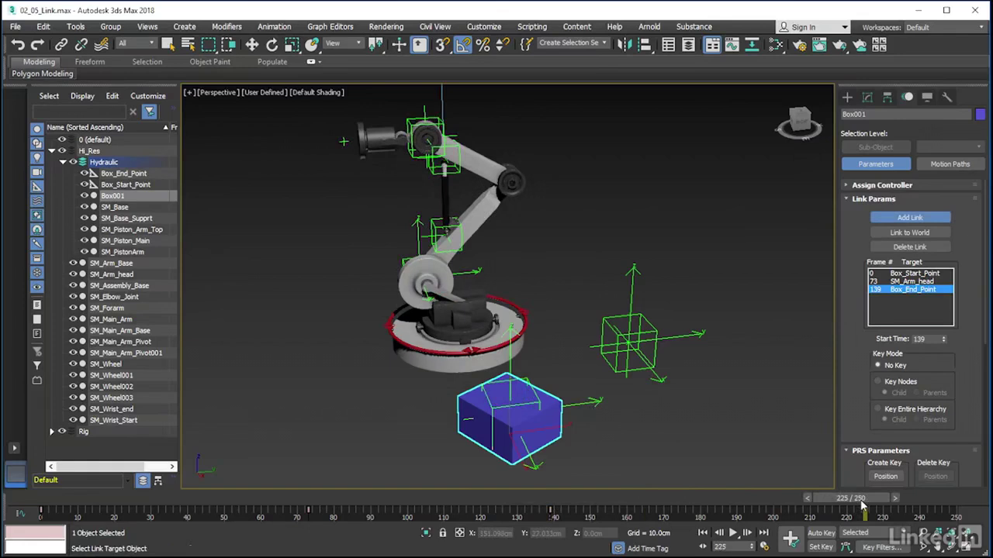
pyautogui.click(703, 535)
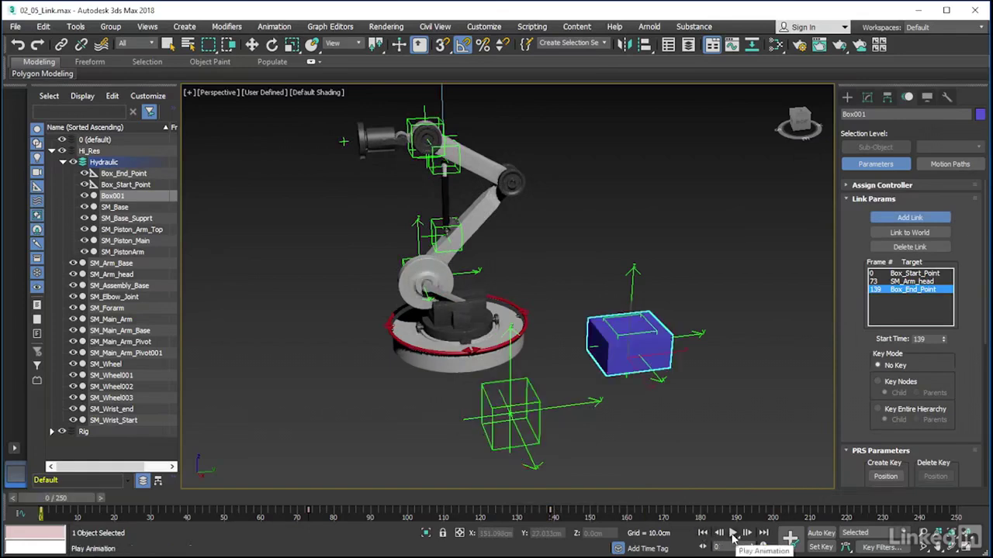
pyautogui.click(733, 535)
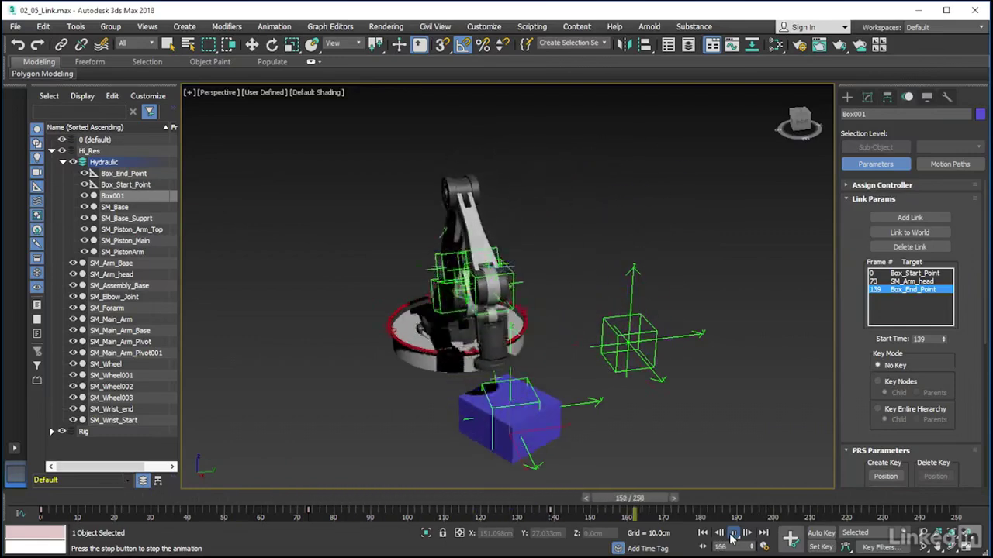
pyautogui.click(731, 534)
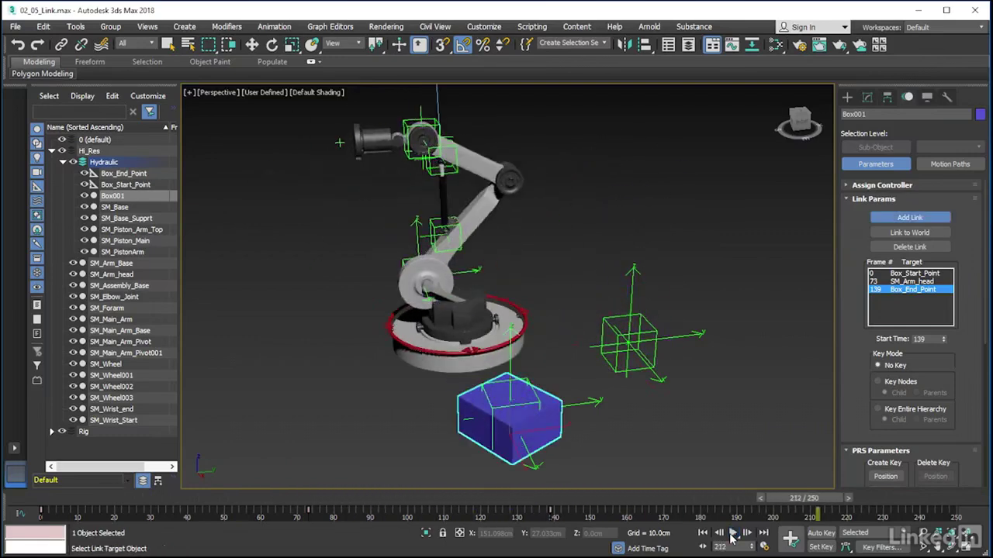